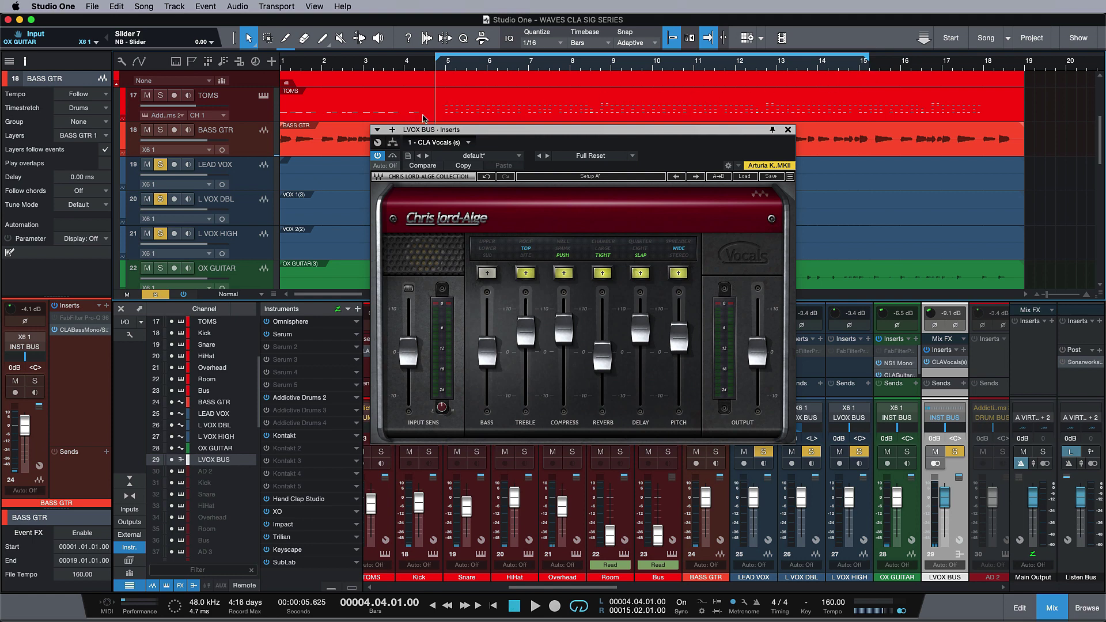
# Listen to the song section from bar 4 with the CLA Vocals insert bypassed, return to the section start and lift the bypass.
pyautogui.click(393, 155)
pyautogui.press('space')
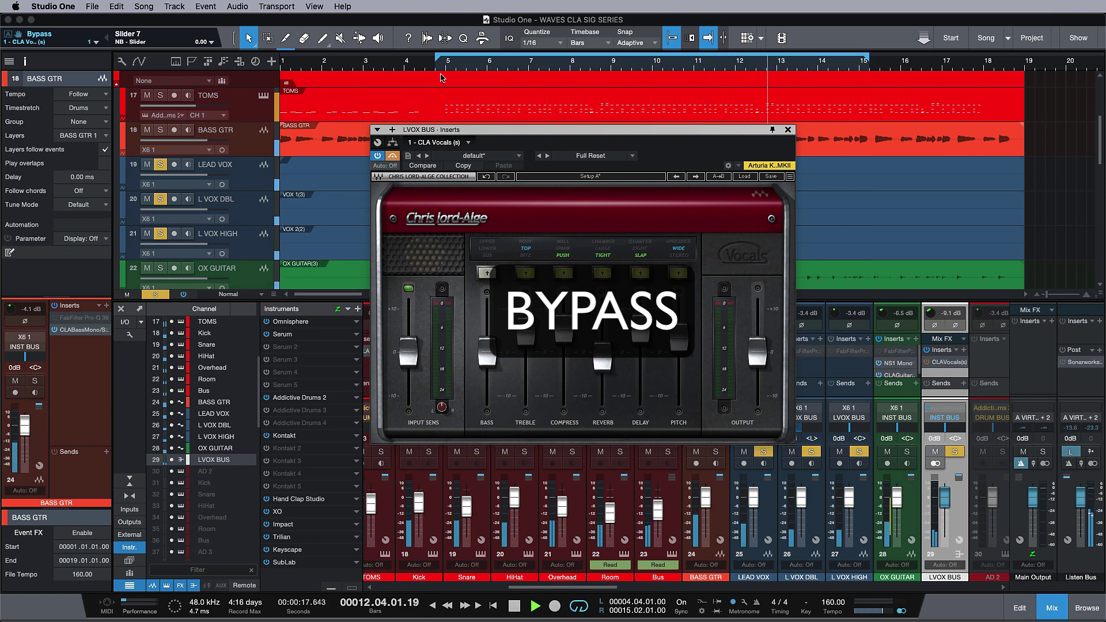
pyautogui.press('space')
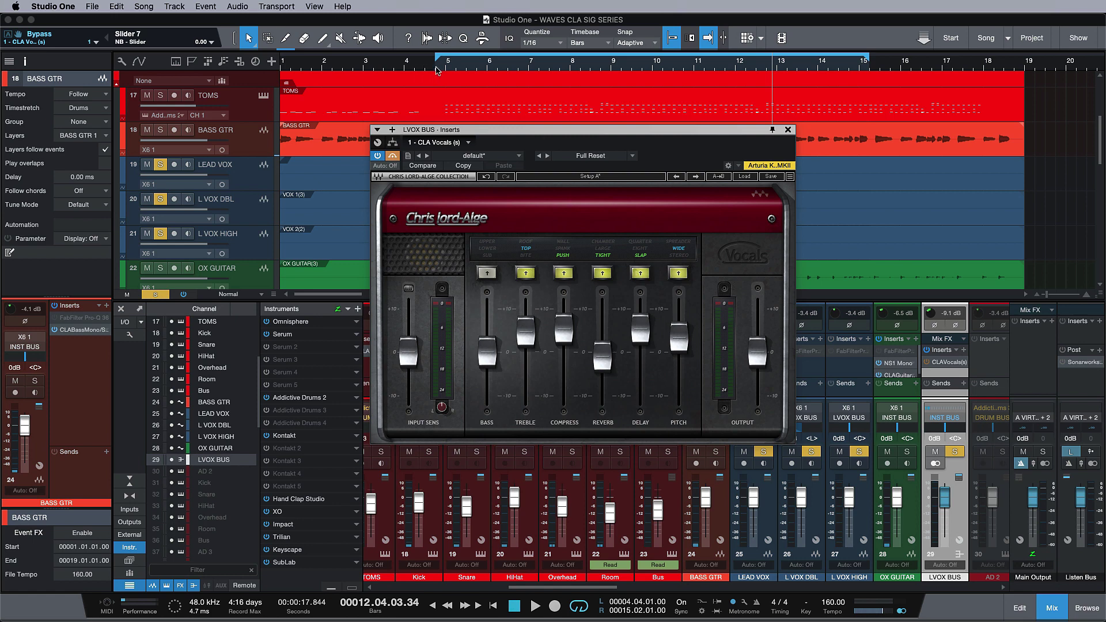
pyautogui.click(436, 70)
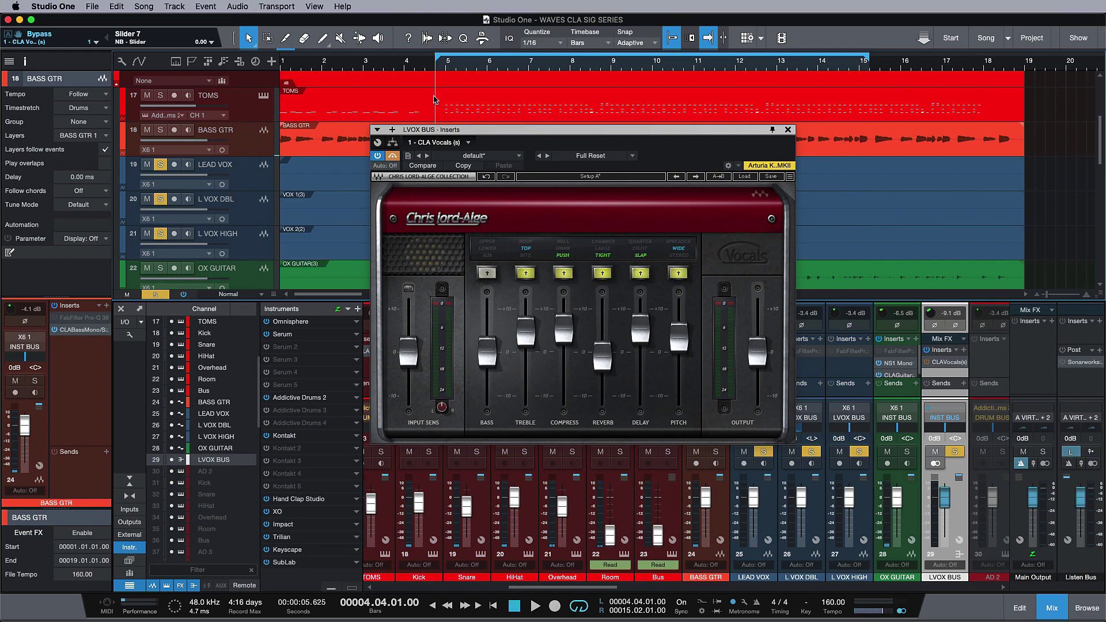
pyautogui.click(393, 156)
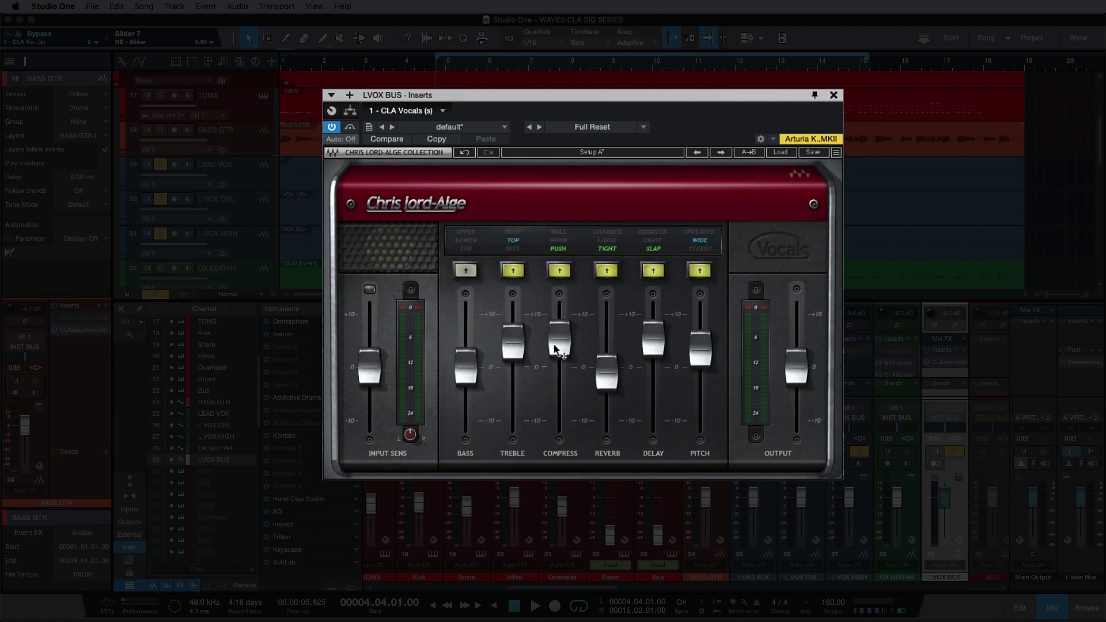
# Play the section with CLA Vocals active and lower its Treble level slightly.
pyautogui.moveTo(556, 359)
pyautogui.press('space')
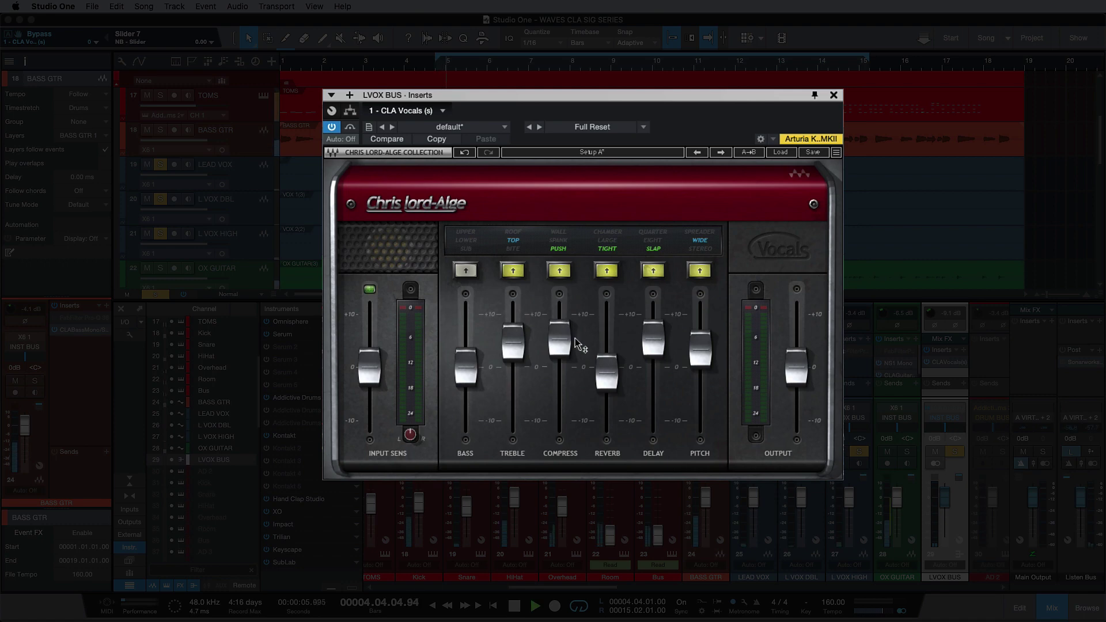
pyautogui.moveTo(513, 344)
pyautogui.mouseDown()
pyautogui.moveTo(513, 421)
pyautogui.moveTo(513, 346)
pyautogui.mouseUp()
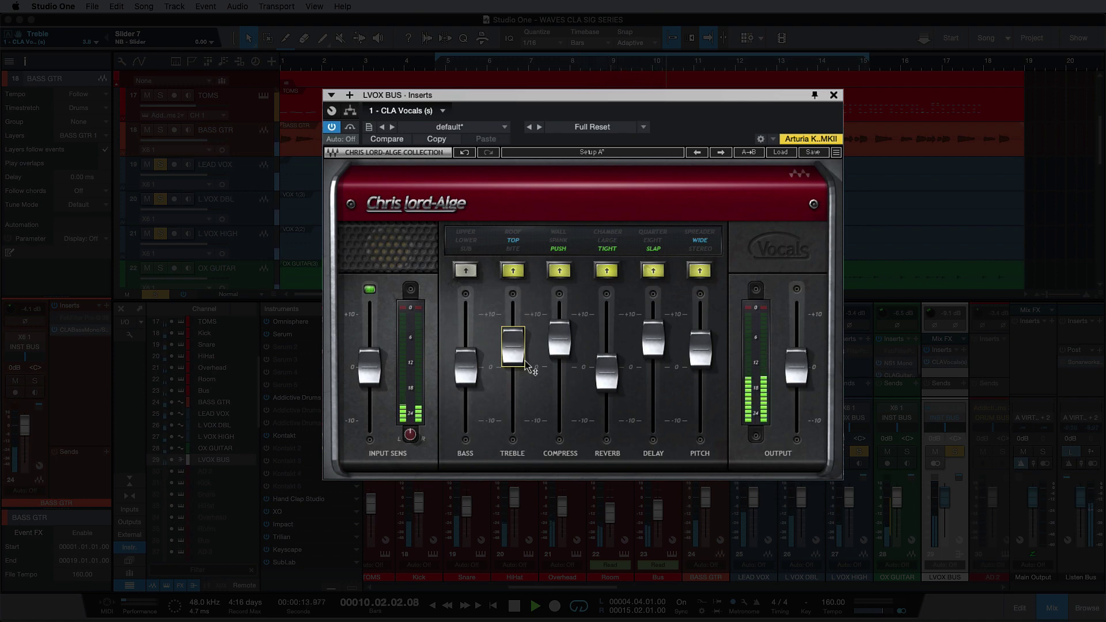
# Set the Compress level of CLA Vocals to about 5.2 while replaying the section from its start.
pyautogui.moveTo(559, 352)
pyautogui.mouseDown()
pyautogui.moveTo(560, 419)
pyautogui.moveTo(558, 353)
pyautogui.mouseUp()
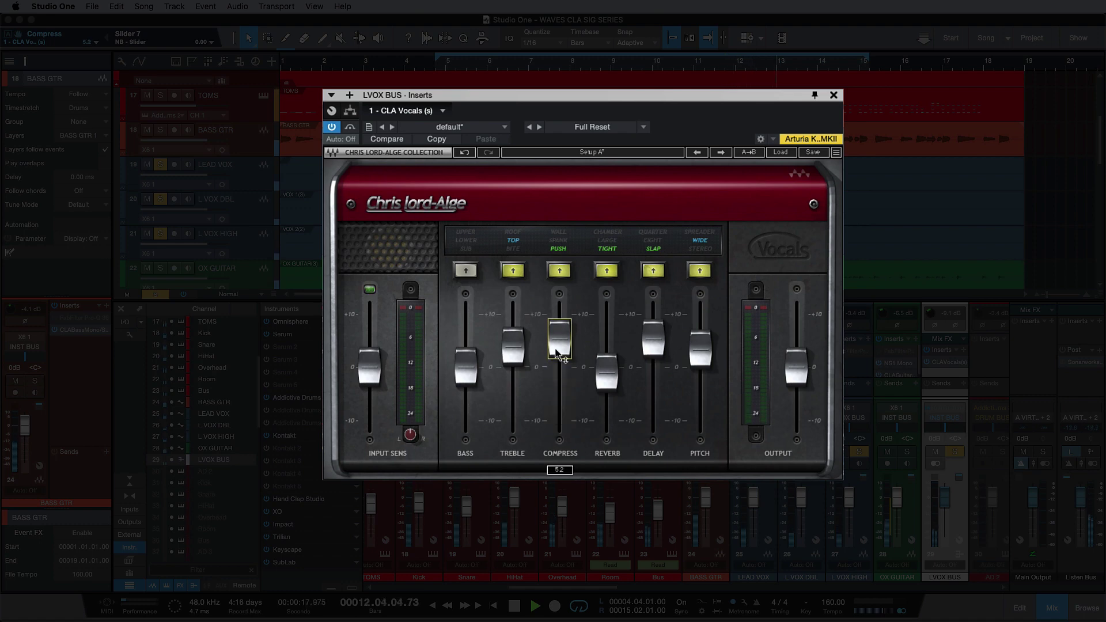
pyautogui.click(437, 65)
pyautogui.press('space')
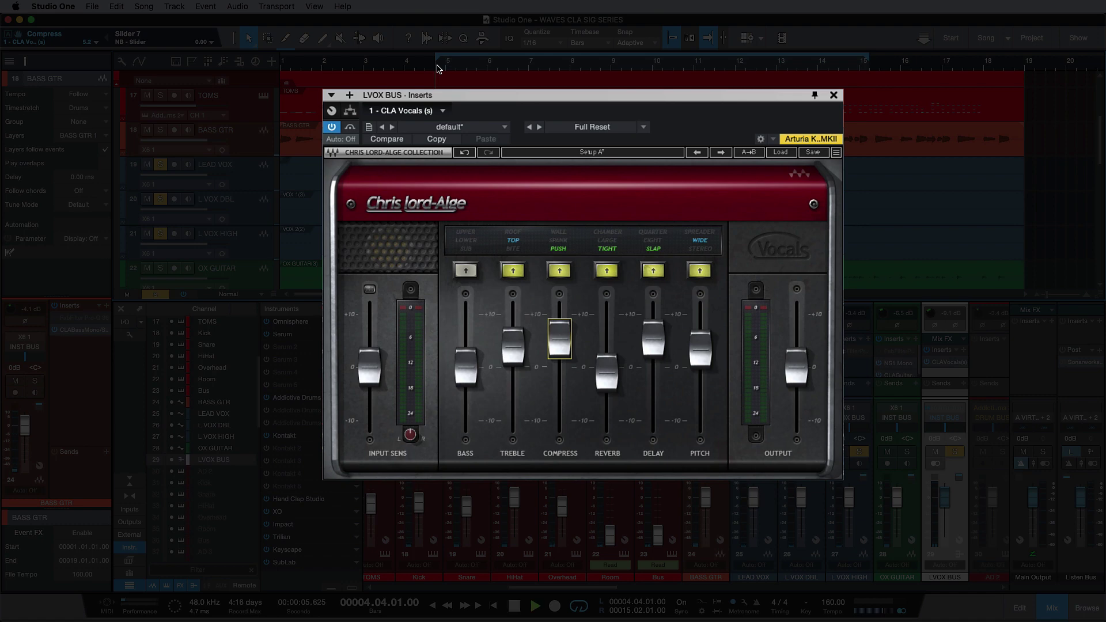
pyautogui.press('space')
pyautogui.moveTo(560, 339)
pyautogui.mouseDown()
pyautogui.moveTo(560, 398)
pyautogui.moveTo(560, 330)
pyautogui.moveTo(560, 340)
pyautogui.mouseUp()
# Raise the Reverb level of CLA Vocals well above zero and lower the Delay level slightly while the section plays.
pyautogui.click(607, 371)
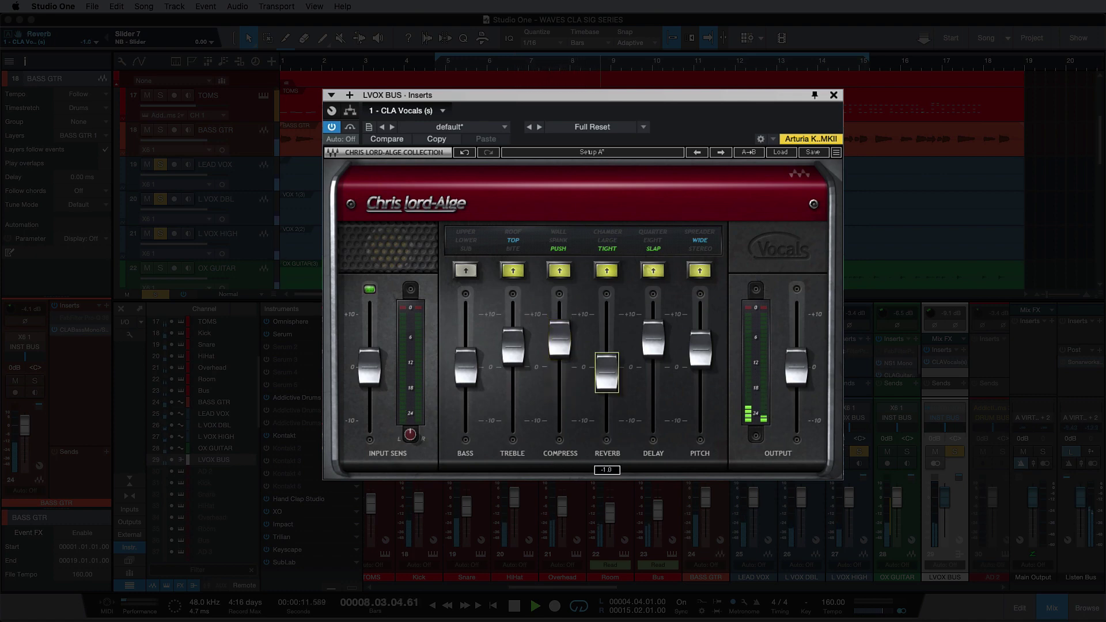
pyautogui.moveTo(607, 372)
pyautogui.mouseDown()
pyautogui.moveTo(607, 425)
pyautogui.moveTo(607, 323)
pyautogui.moveTo(607, 372)
pyautogui.moveTo(607, 341)
pyautogui.moveTo(607, 352)
pyautogui.mouseUp()
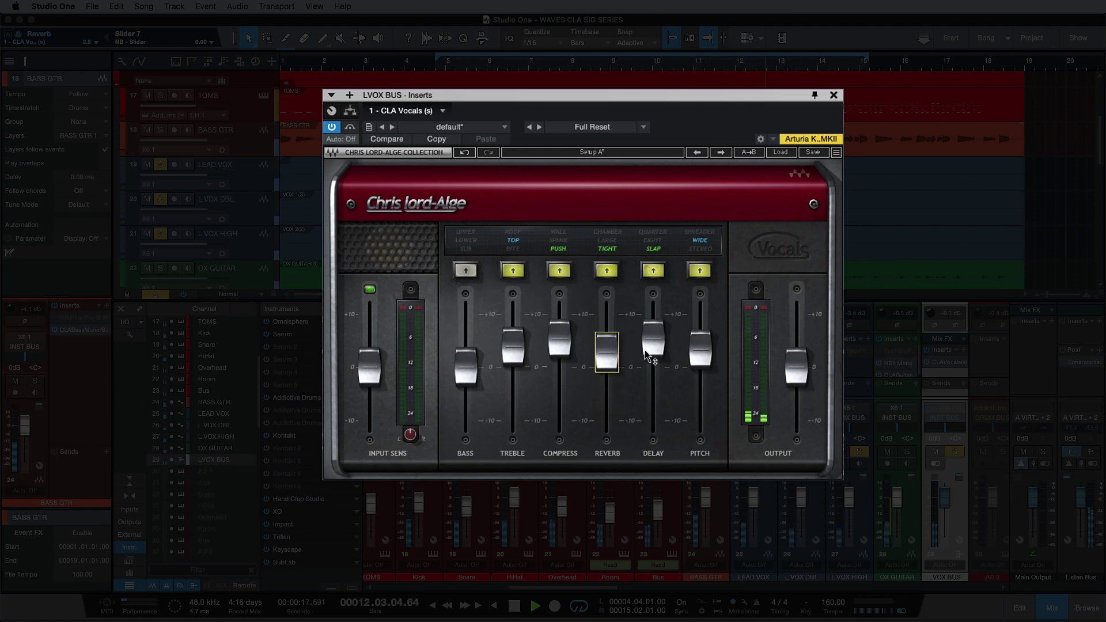
pyautogui.click(646, 351)
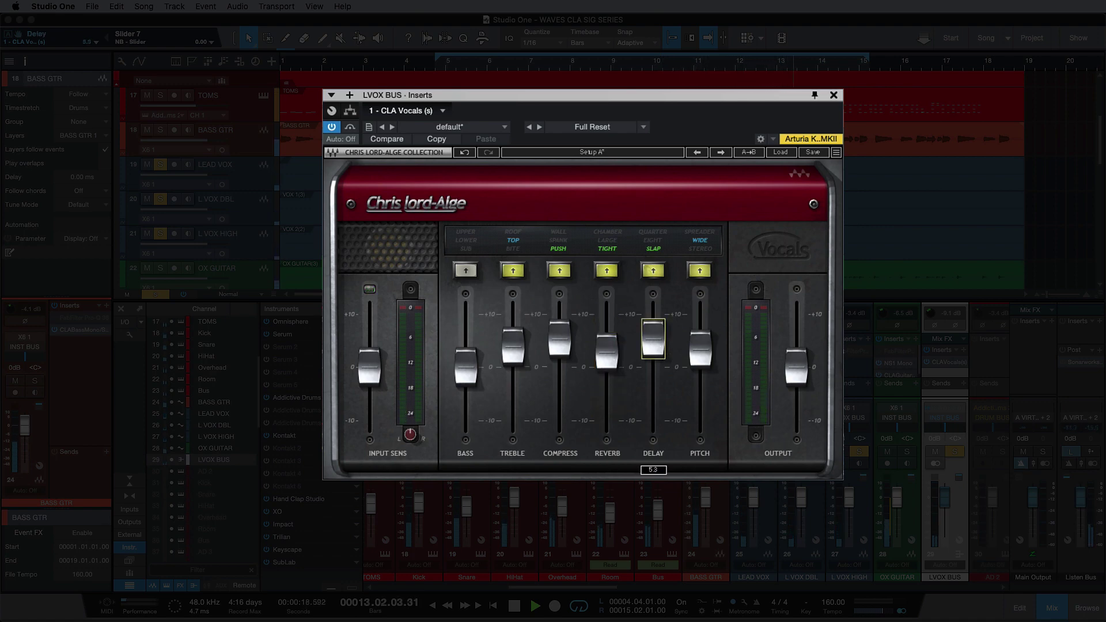
pyautogui.click(441, 67)
pyautogui.moveTo(654, 340)
pyautogui.mouseDown()
pyautogui.moveTo(653, 420)
pyautogui.moveTo(653, 317)
pyautogui.moveTo(653, 346)
pyautogui.mouseUp()
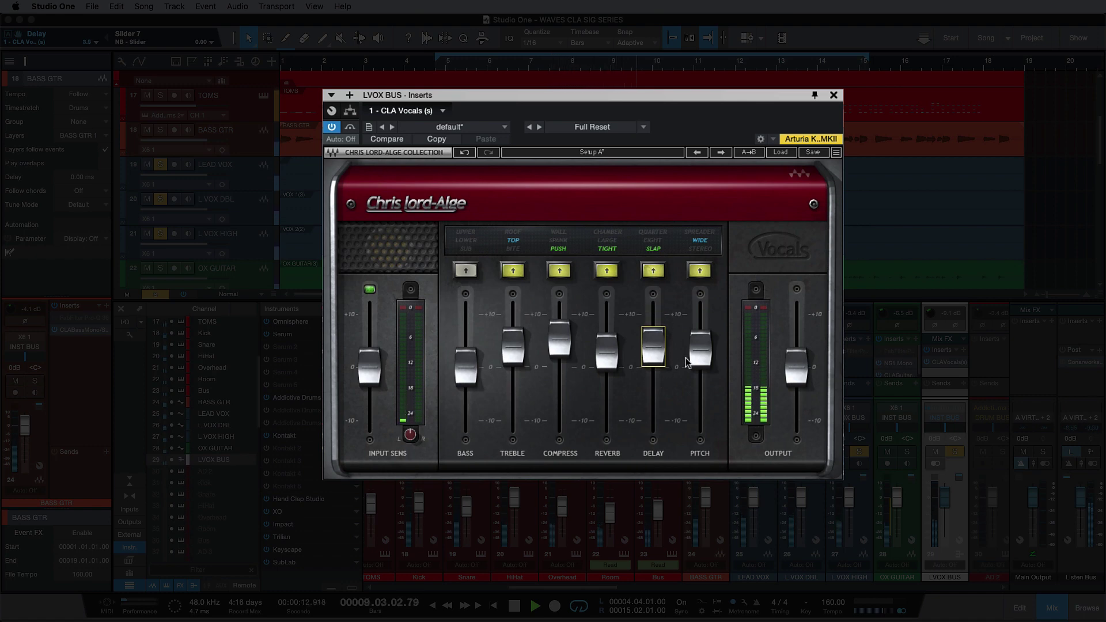
# Set the Pitch level of CLA Vocals to 3.1 during playback, stop, and return to the section start.
pyautogui.moveTo(702, 363); pyautogui.dragTo(691, 359)
pyautogui.click(436, 68)
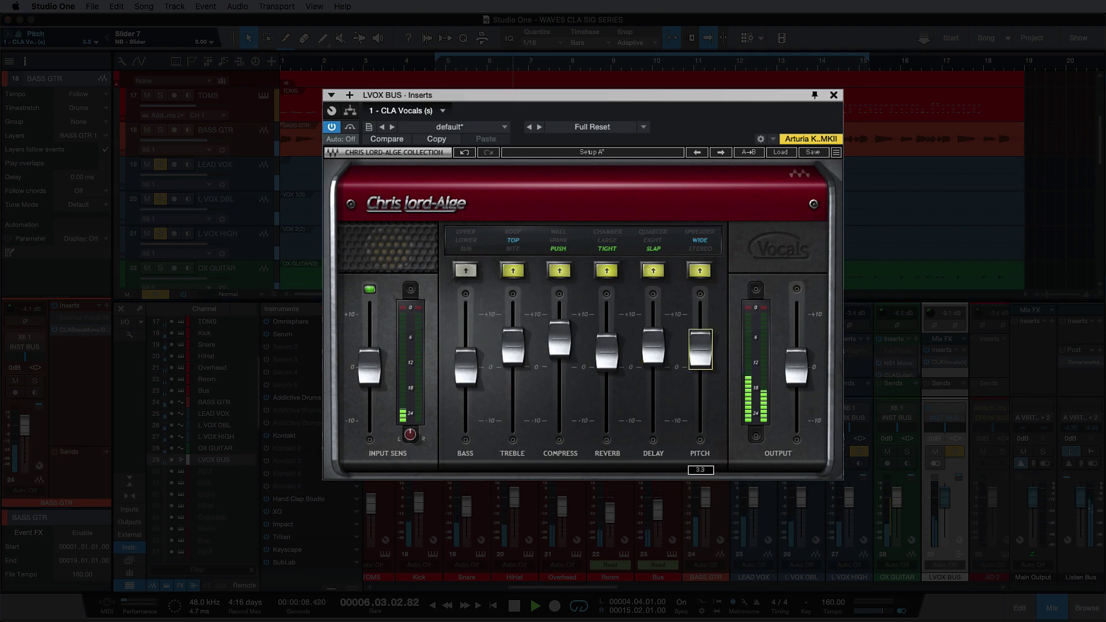
pyautogui.moveTo(701, 348)
pyautogui.mouseDown()
pyautogui.moveTo(701, 421)
pyautogui.moveTo(701, 350)
pyautogui.mouseUp()
pyautogui.press('space')
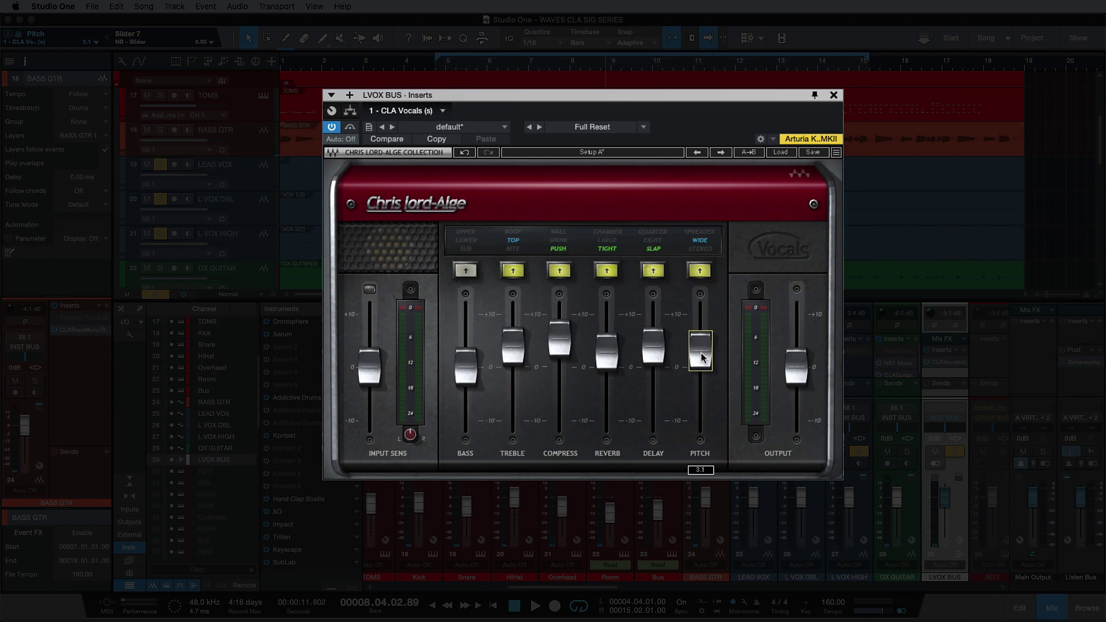
pyautogui.click(435, 65)
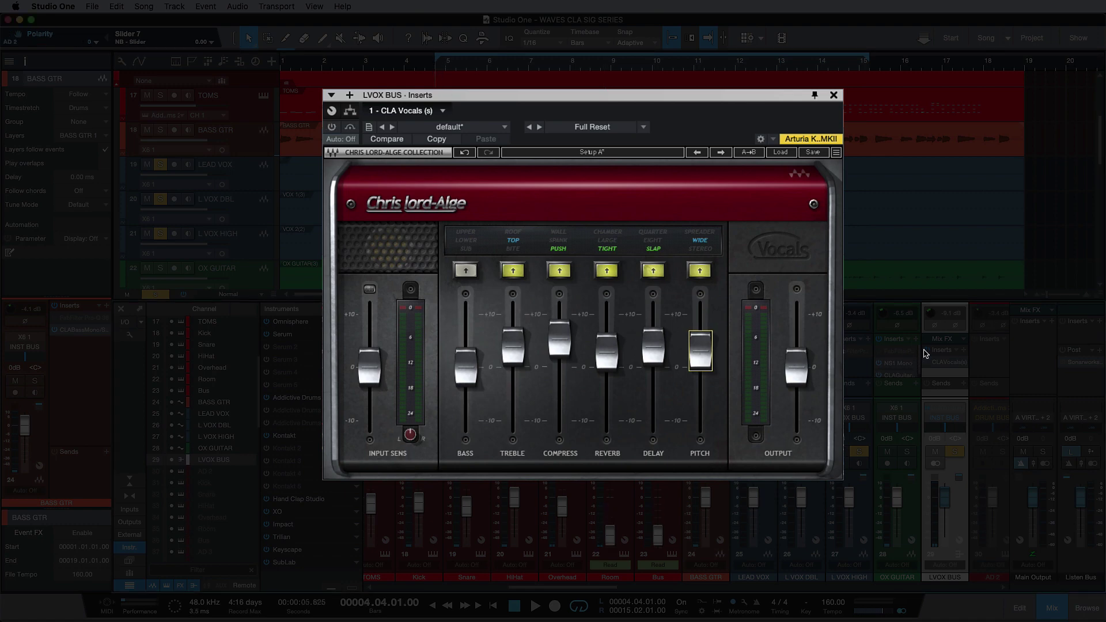
# Unsolo the vocal tracks, play the full mix with CLA Vocals off, and turn the insert back on.
pyautogui.click(164, 166)
pyautogui.press('space')
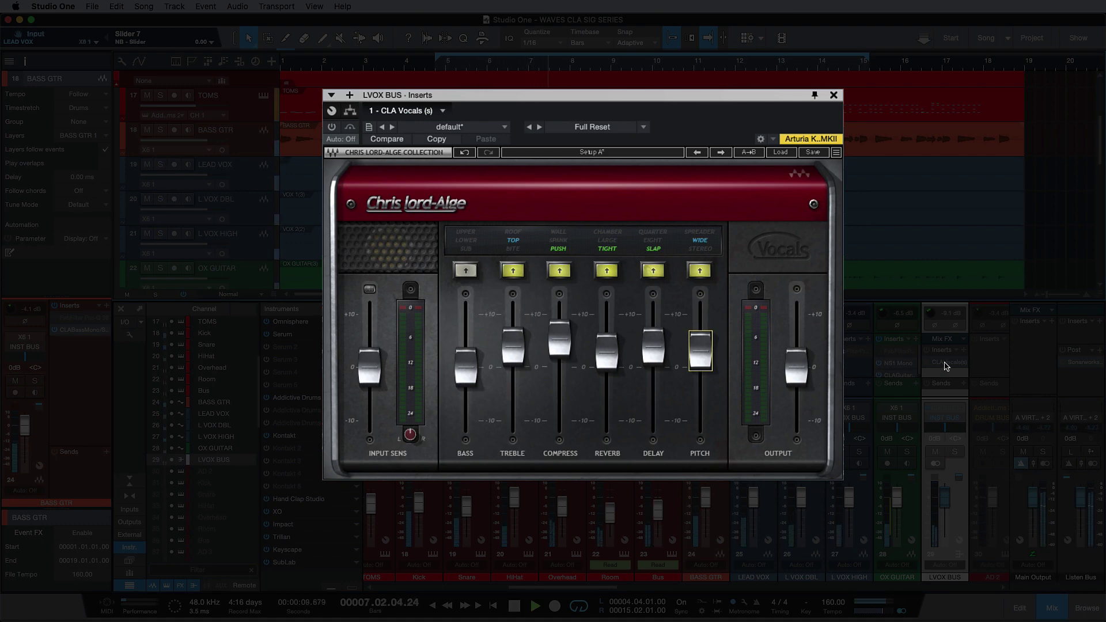
pyautogui.click(332, 127)
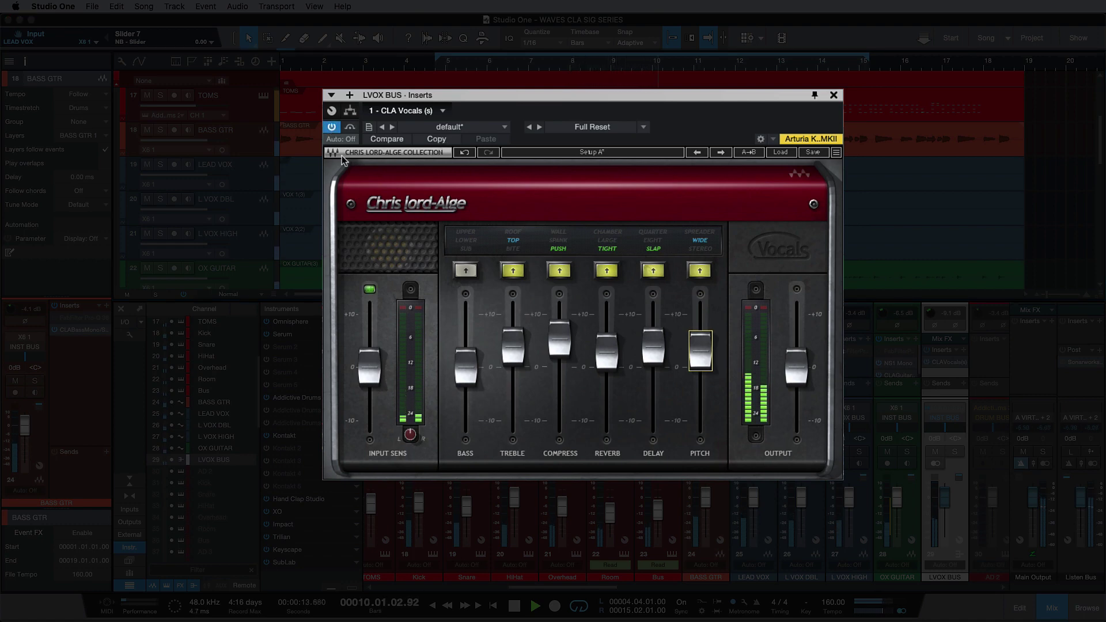
# Set both the Input Sens and the Output level of CLA Vocals to -1.7 dB.
pyautogui.click(370, 367)
pyautogui.moveTo(369, 367); pyautogui.dragTo(369, 376)
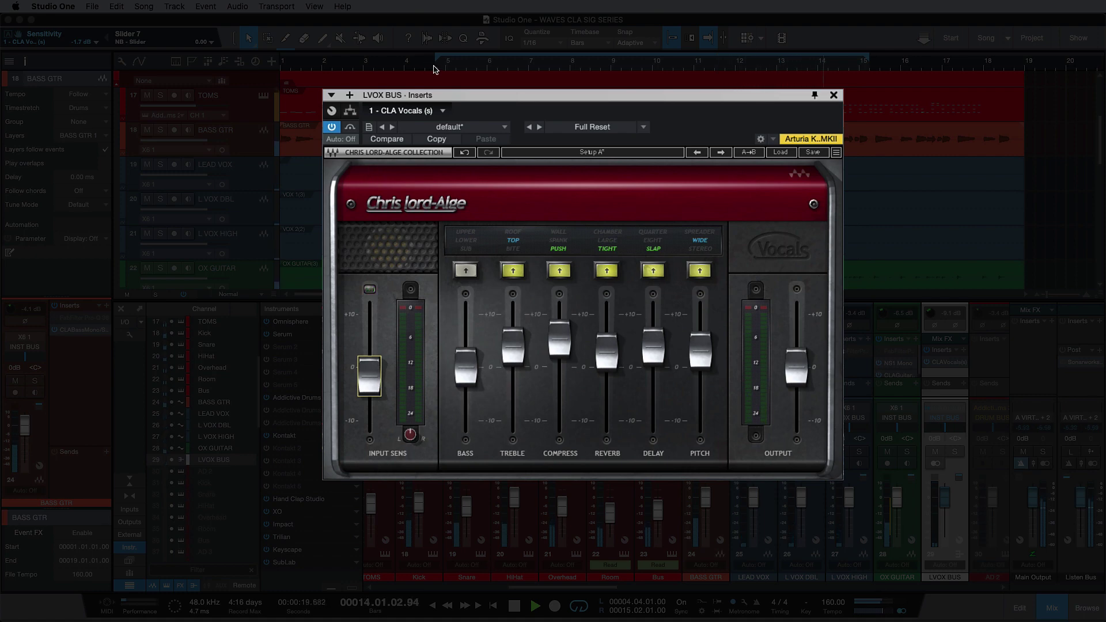
pyautogui.press('space')
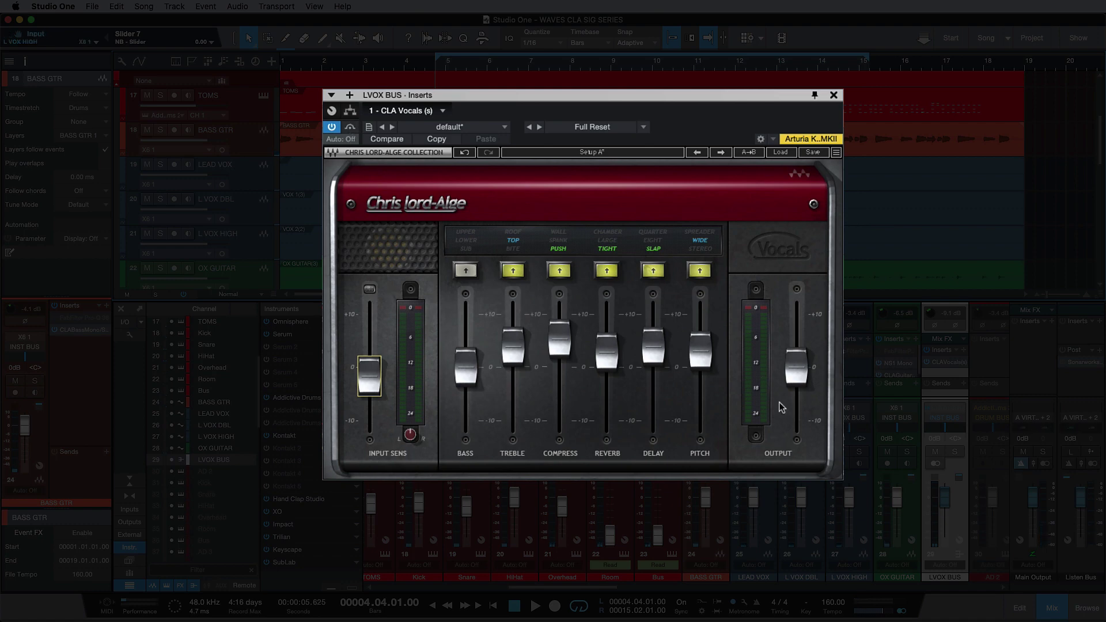
pyautogui.moveTo(797, 371); pyautogui.dragTo(797, 383)
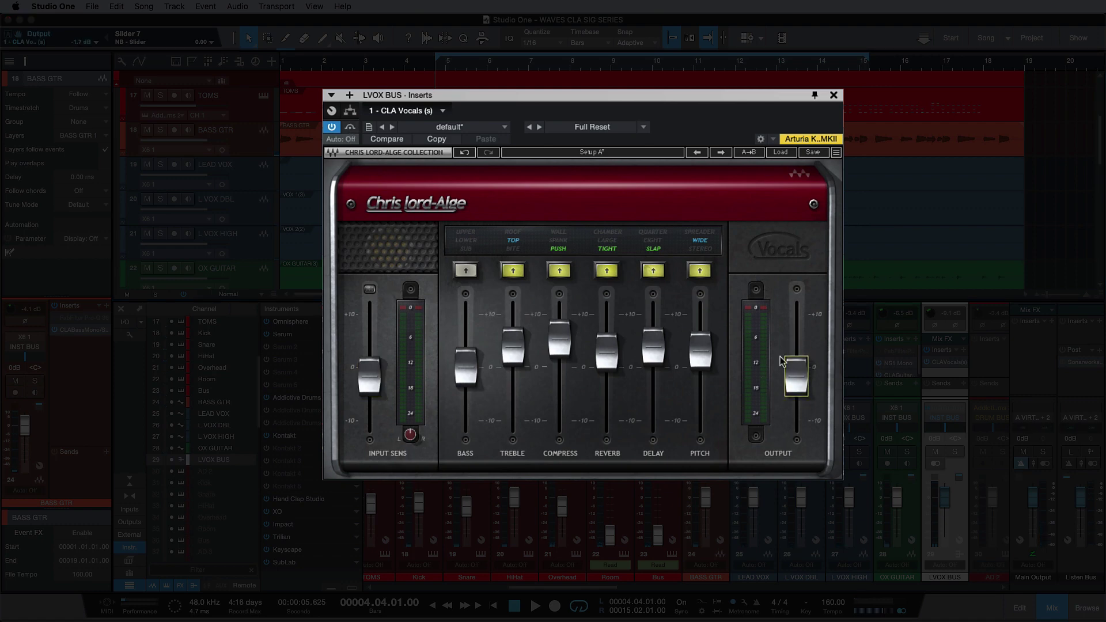
# Compare the mix with CLA Vocals bypassed and active, setting Input Sens to -2.4 dB, and stop playback.
pyautogui.press('space')
pyautogui.click(350, 128)
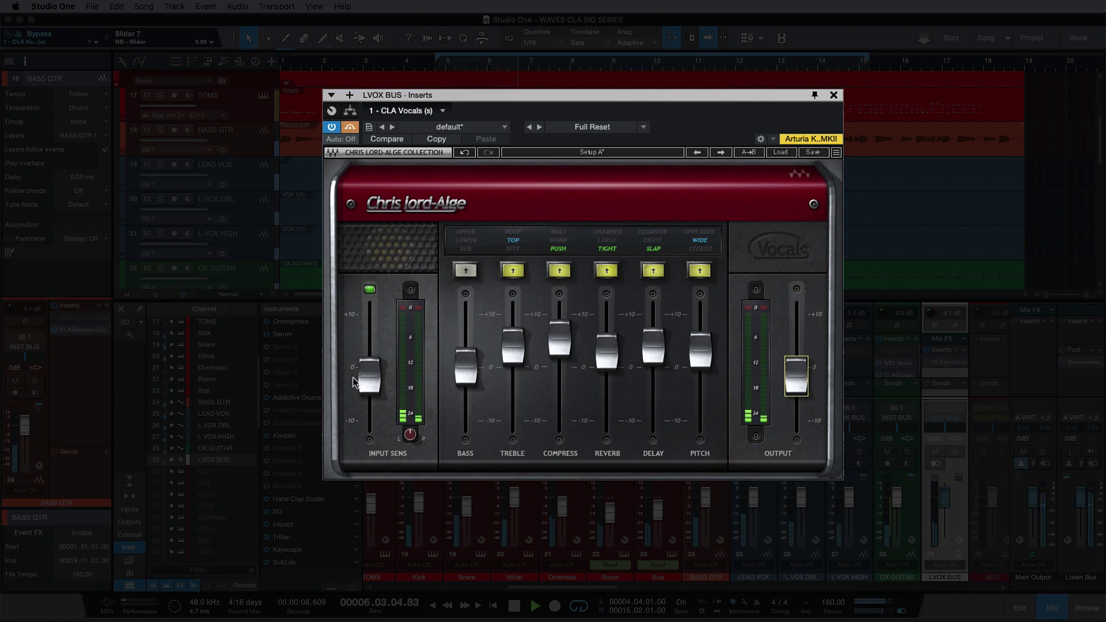
pyautogui.moveTo(369, 378); pyautogui.dragTo(369, 381)
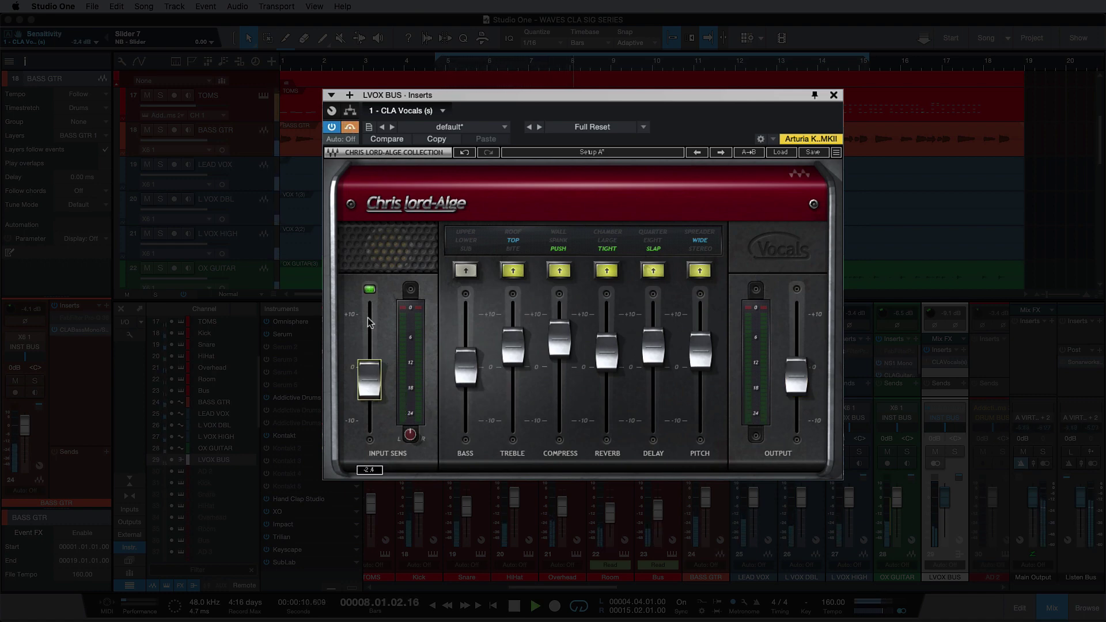
pyautogui.click(350, 128)
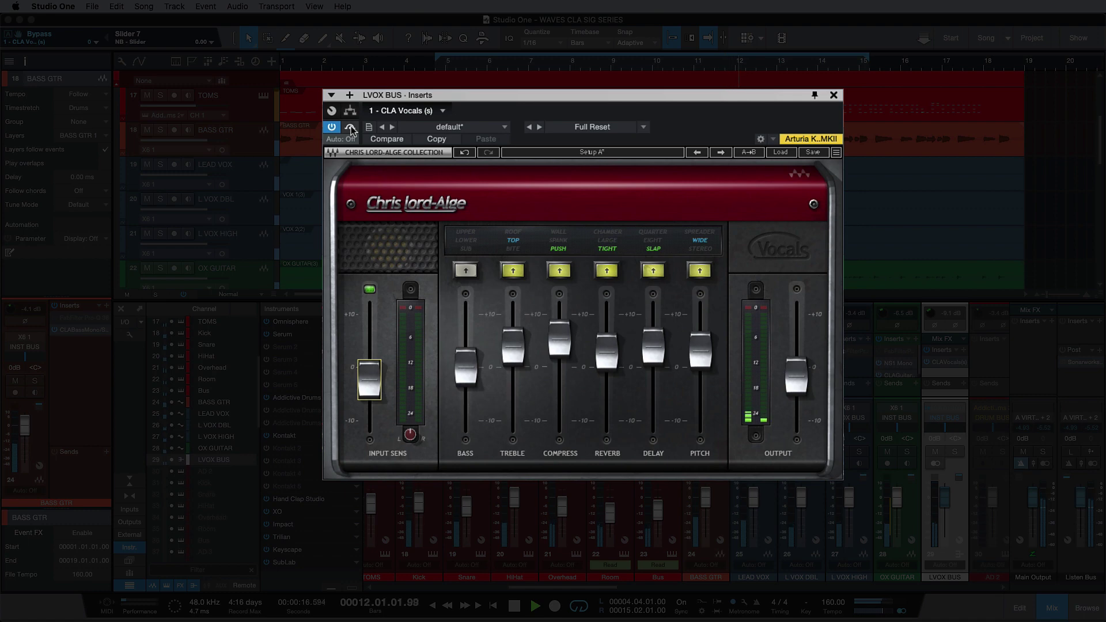
pyautogui.press('space')
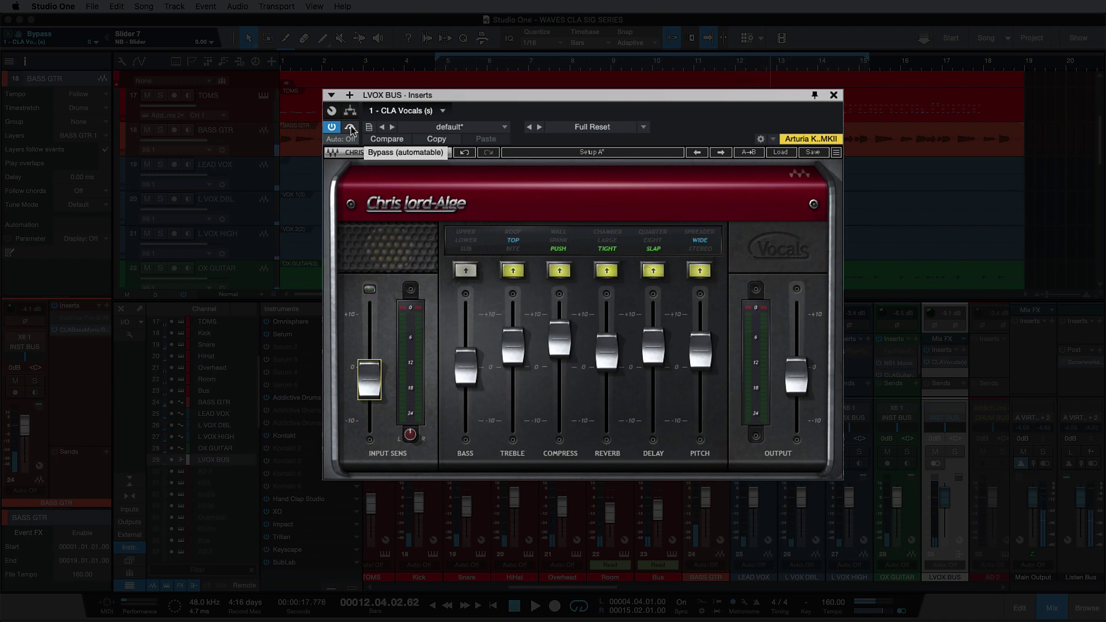